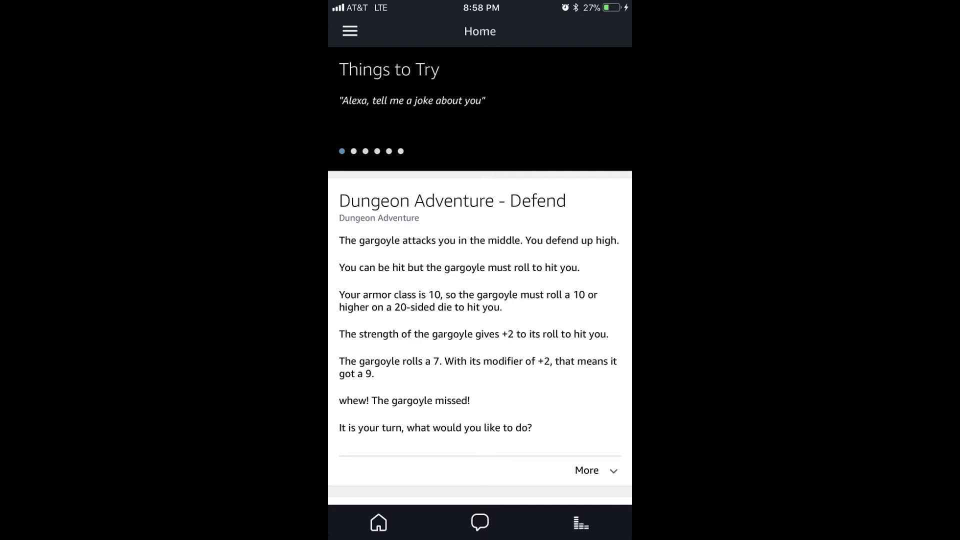
- Go from the main navigation menu to the Routines list to start a new routine
click(350, 31)
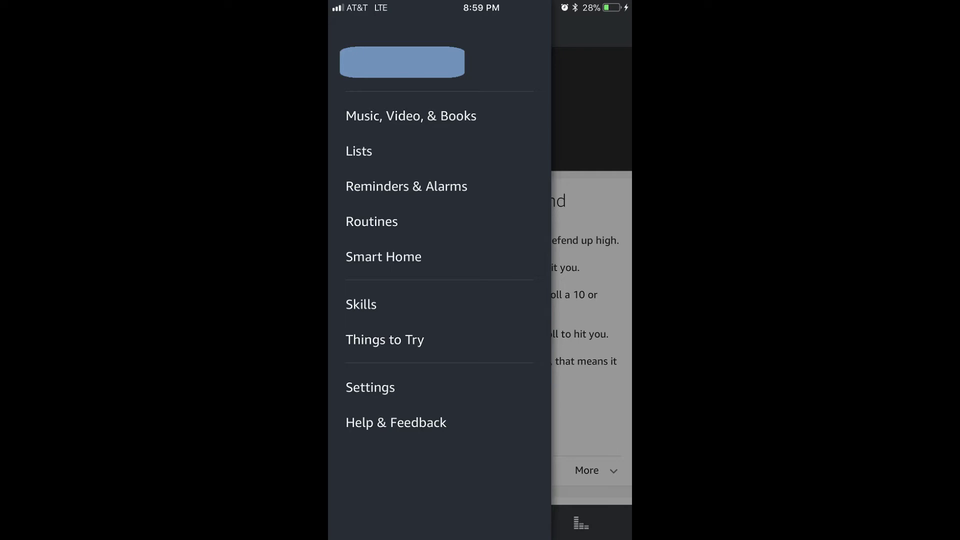
click(371, 221)
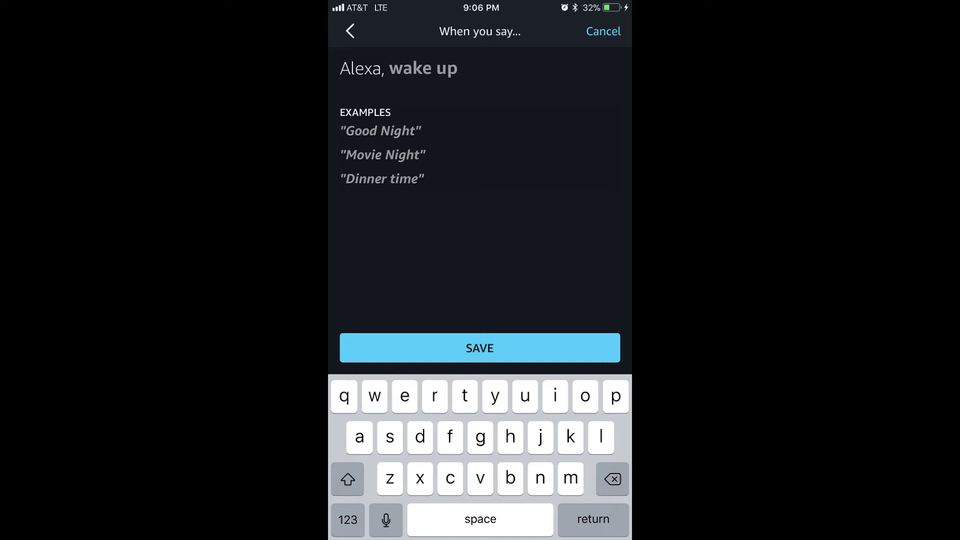
- Save 'wake up' as the routine's spoken trigger phrase
key(Return)
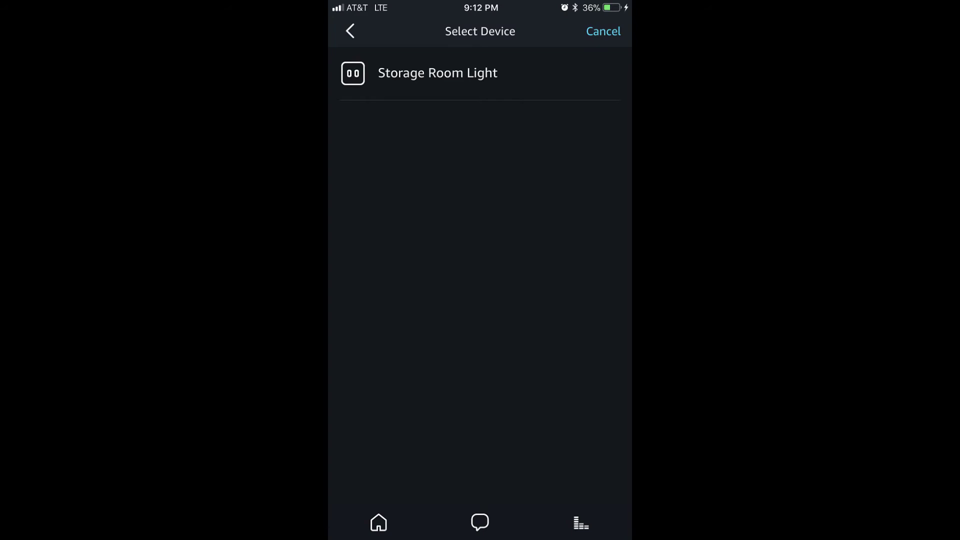
- Choose Storage Room Light while browsing smart home actions for the routine
click(438, 73)
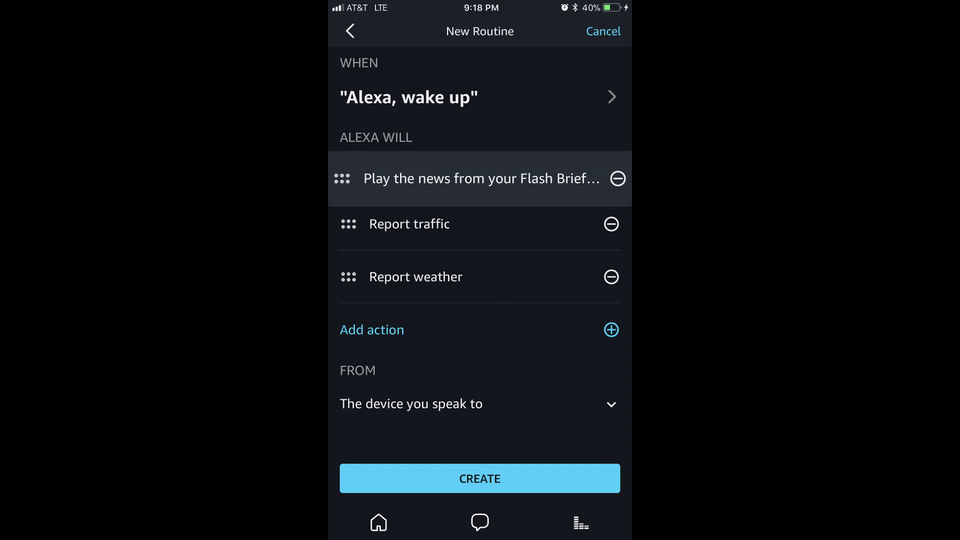
- Reorder actions so Flash Briefing news plays after the traffic report
drag(342, 179, 348, 224)
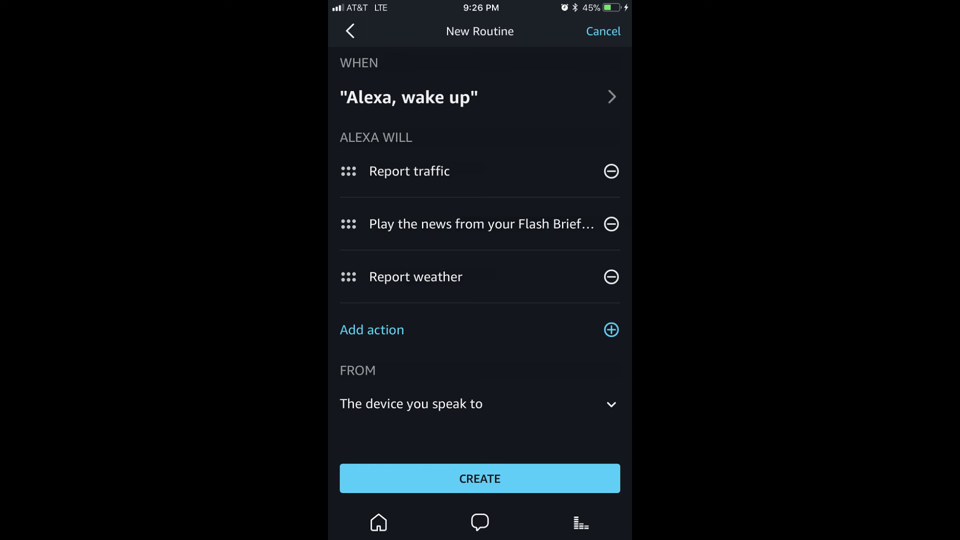
- Create the 'Alexa, wake up' routine so it is listed as enabled
click(480, 479)
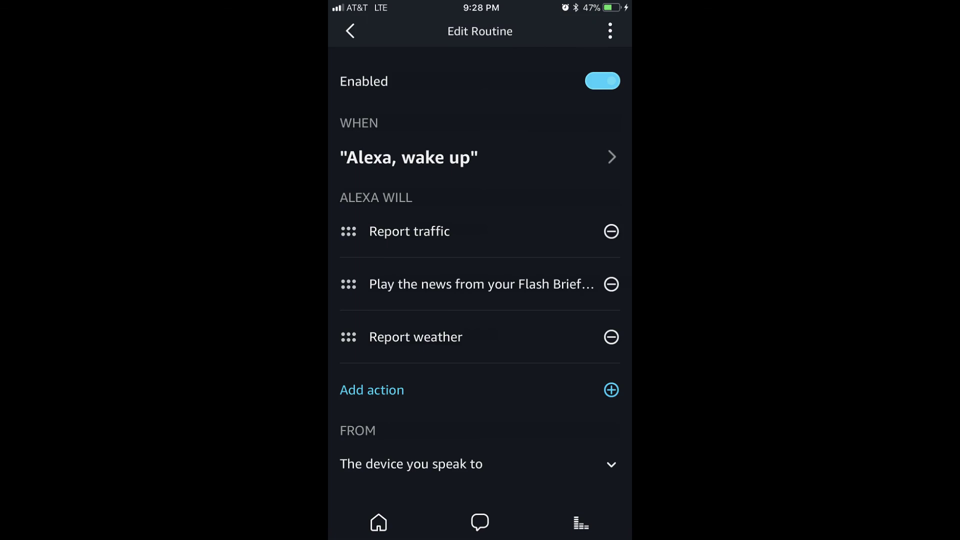
- Switch the 'Alexa, wake up' routine's Enabled toggle off
click(603, 81)
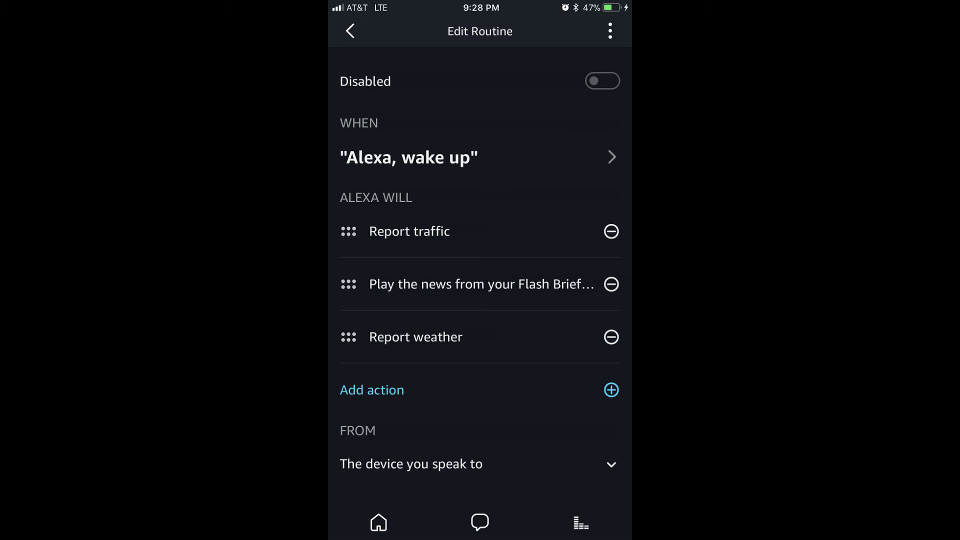
- Delete the 'Alexa, wake up' routine from its more-options menu
click(610, 31)
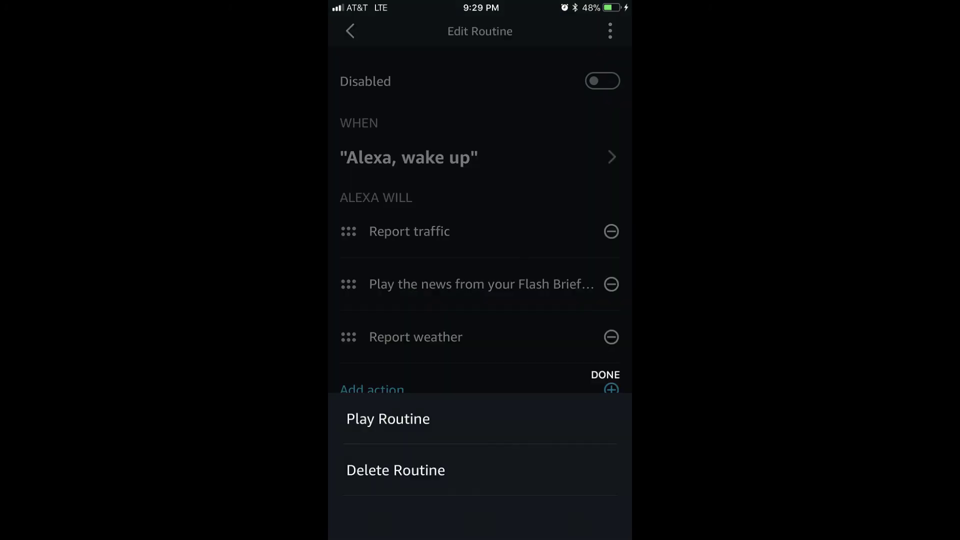
click(396, 469)
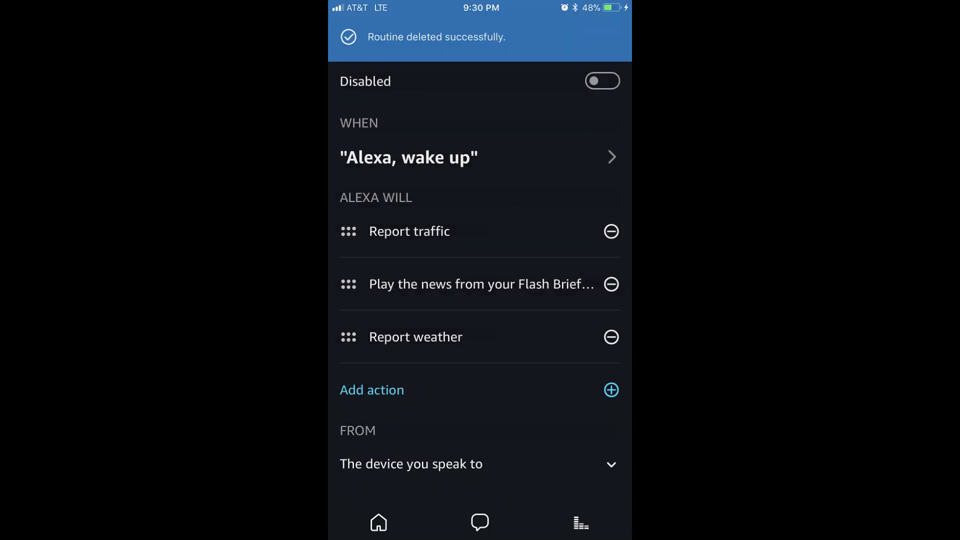